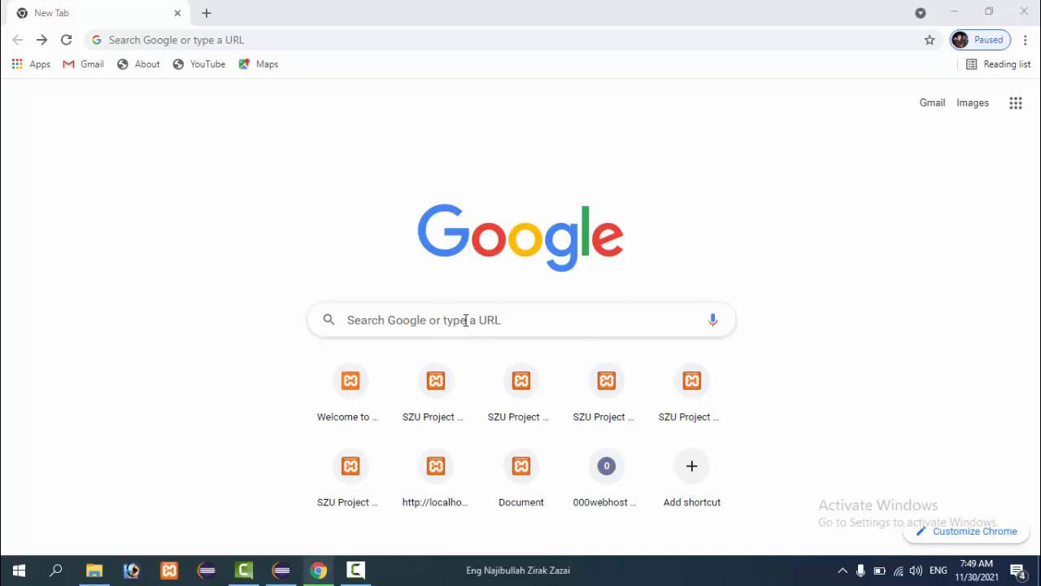
# Step: Search Google for dev.mysql and open the Download Connector/J page of the MySQL Developer Zone
pyautogui.click(465, 320)
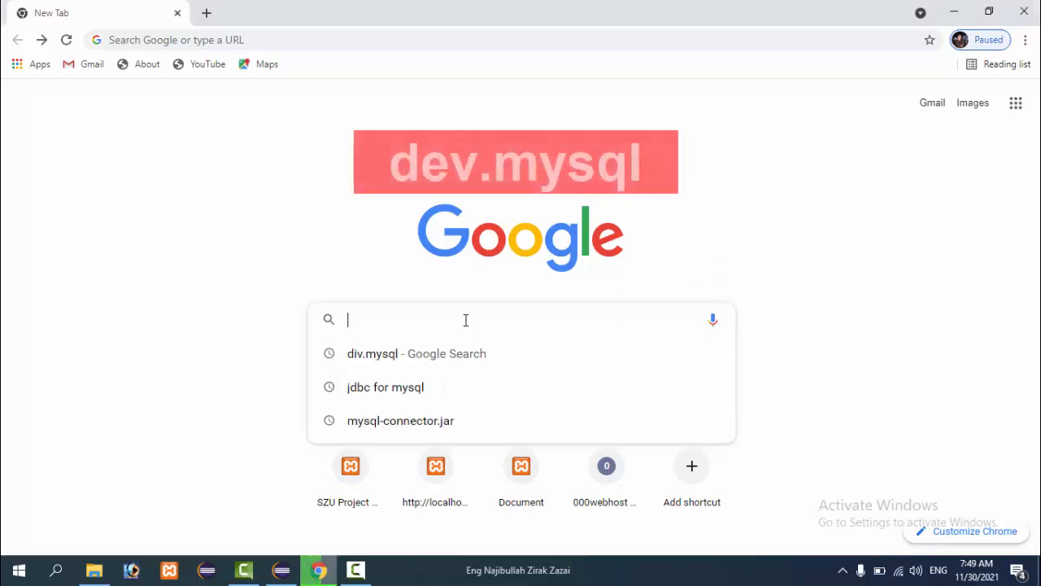
pyautogui.write('dev.mysql')
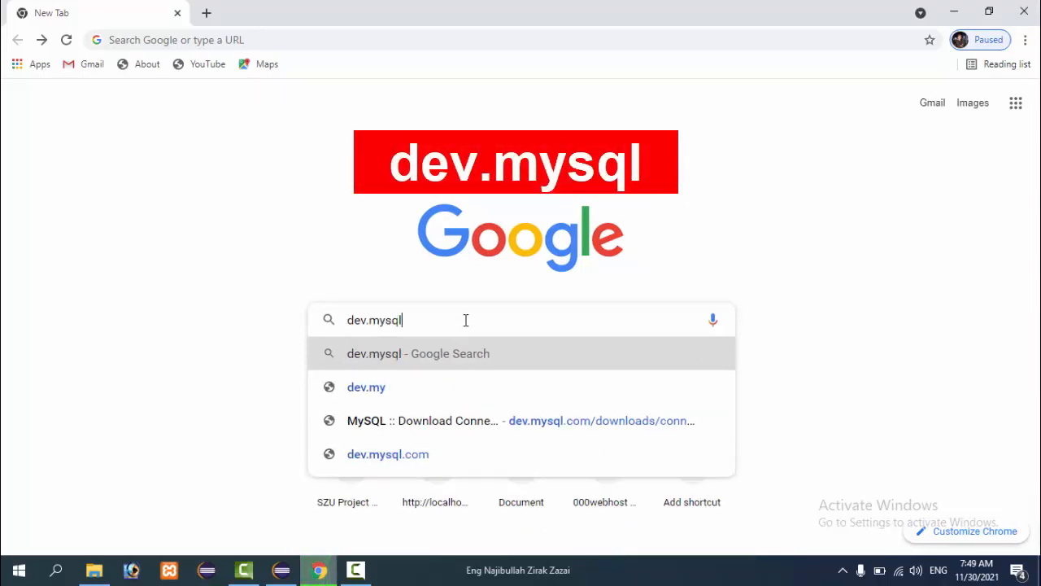
pyautogui.press('Return')
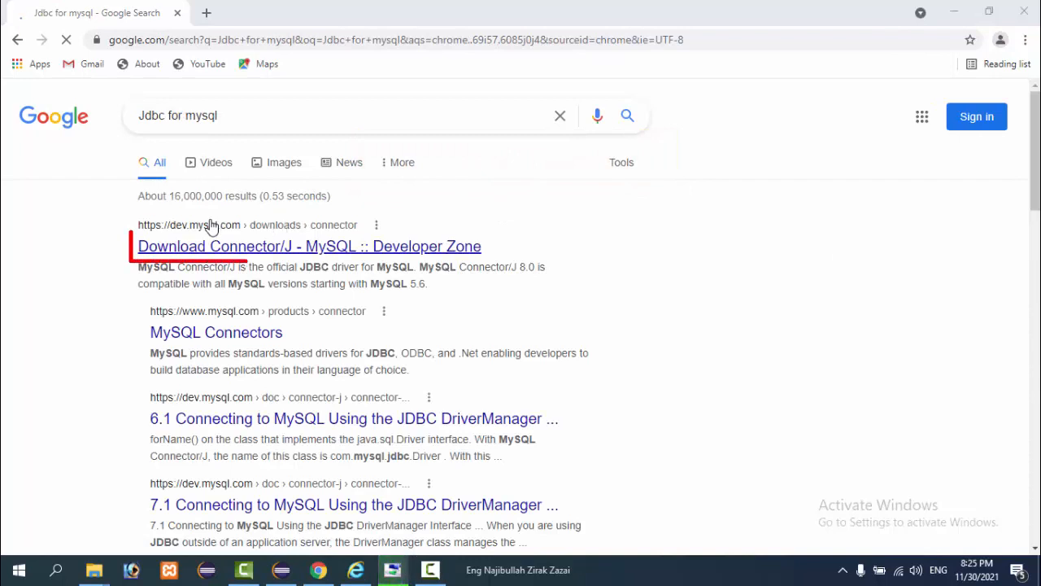
pyautogui.click(286, 248)
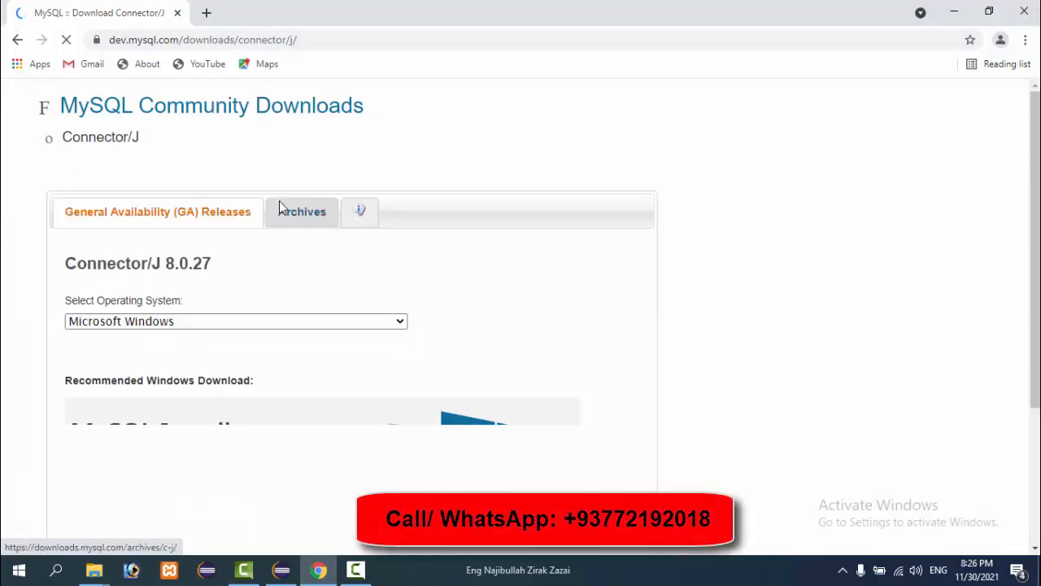
# Step: Download the Platform Independent ZIP archive of Connector/J 8.0.27 without logging in to an Oracle account
pyautogui.click(379, 325)
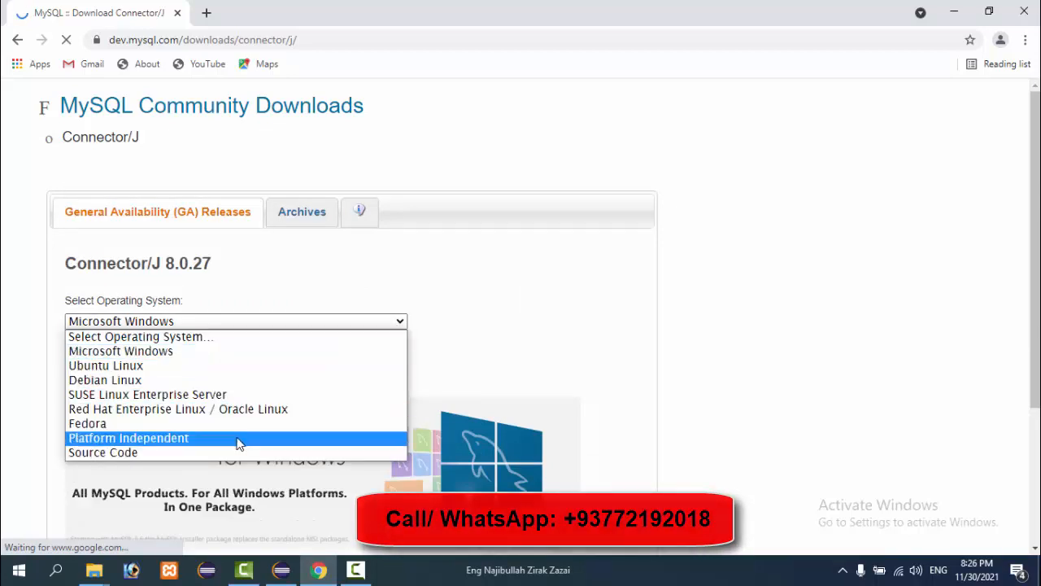
pyautogui.click(269, 438)
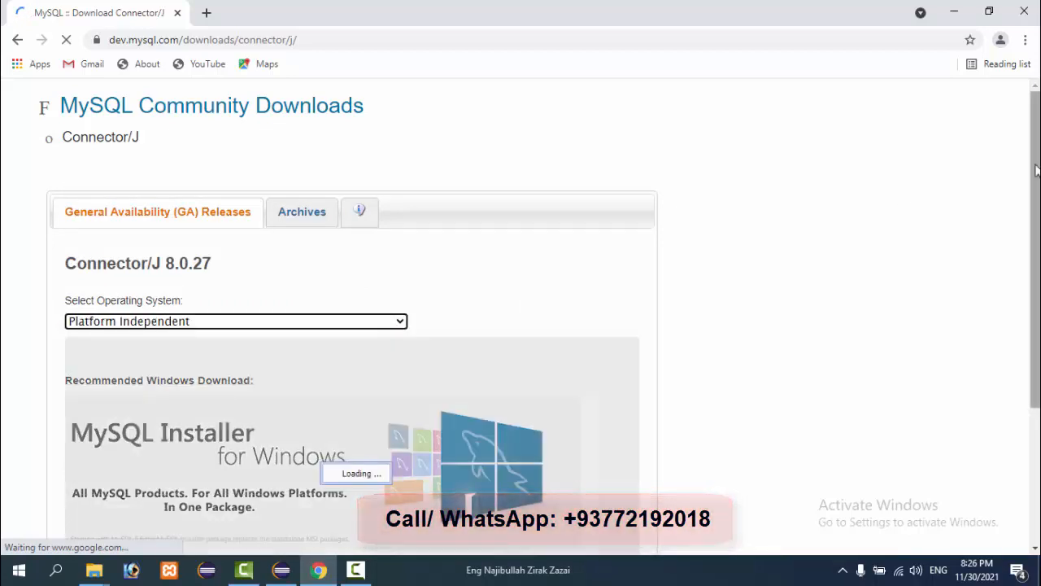
pyautogui.scroll(-3, 691, 325)
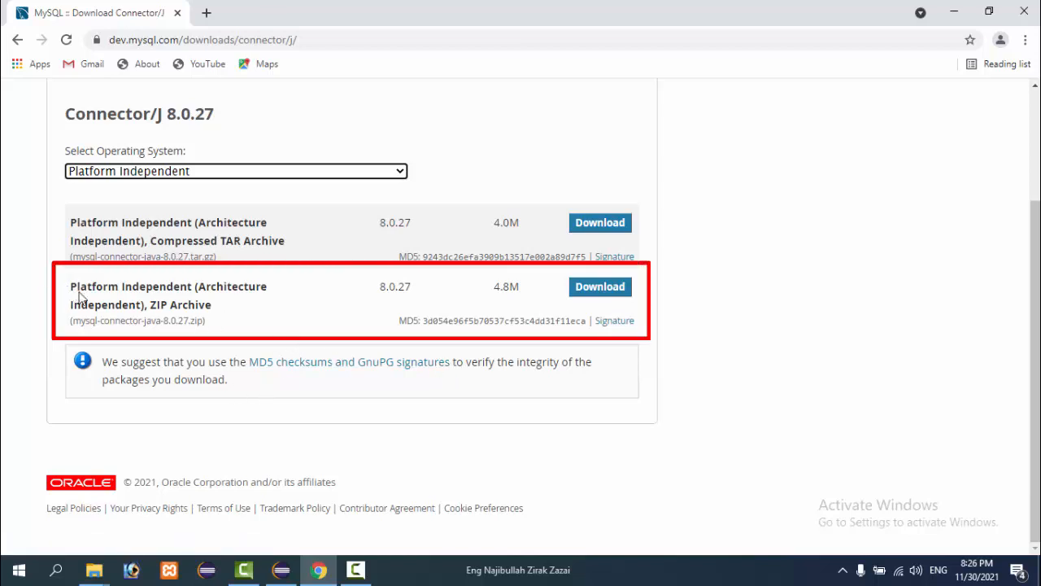
pyautogui.moveTo(70, 287); pyautogui.dragTo(226, 311)
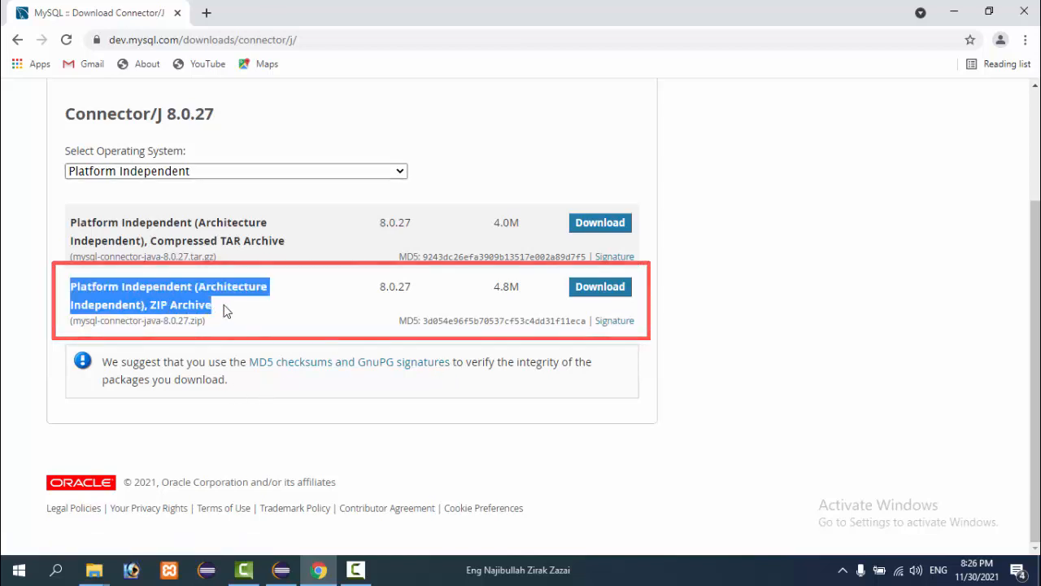
pyautogui.click(596, 288)
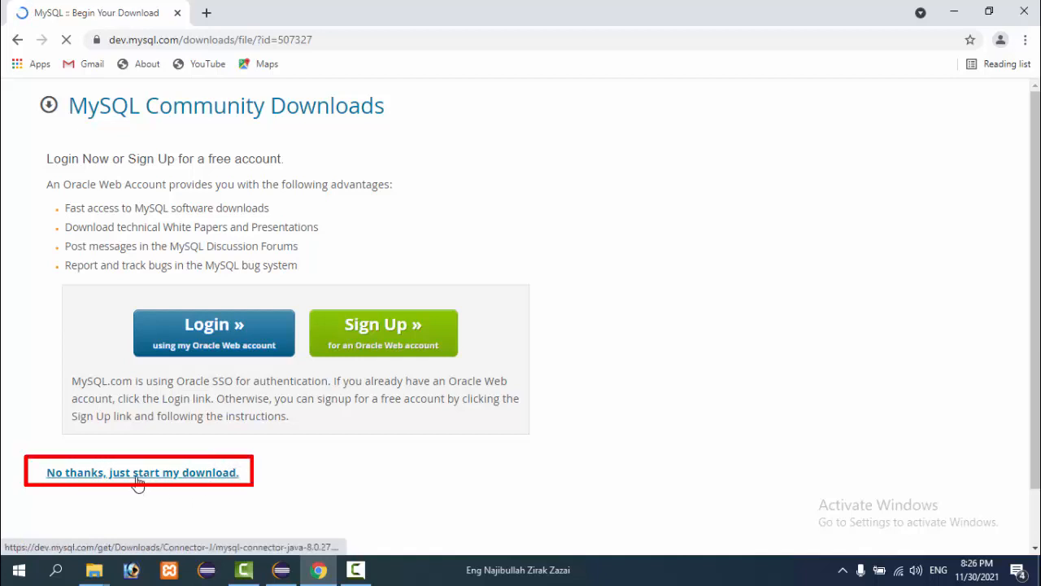
pyautogui.click(138, 480)
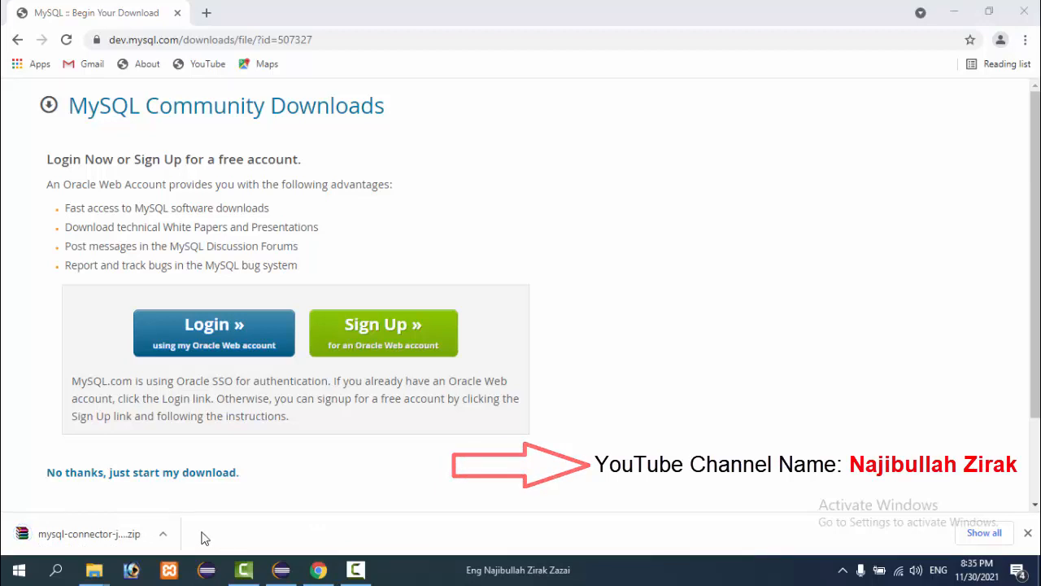
# Step: Show the downloaded mysql-connector-java-8.0.27 archive in its folder, extract it into a same-named folder in Downloads and open that folder
pyautogui.click(162, 534)
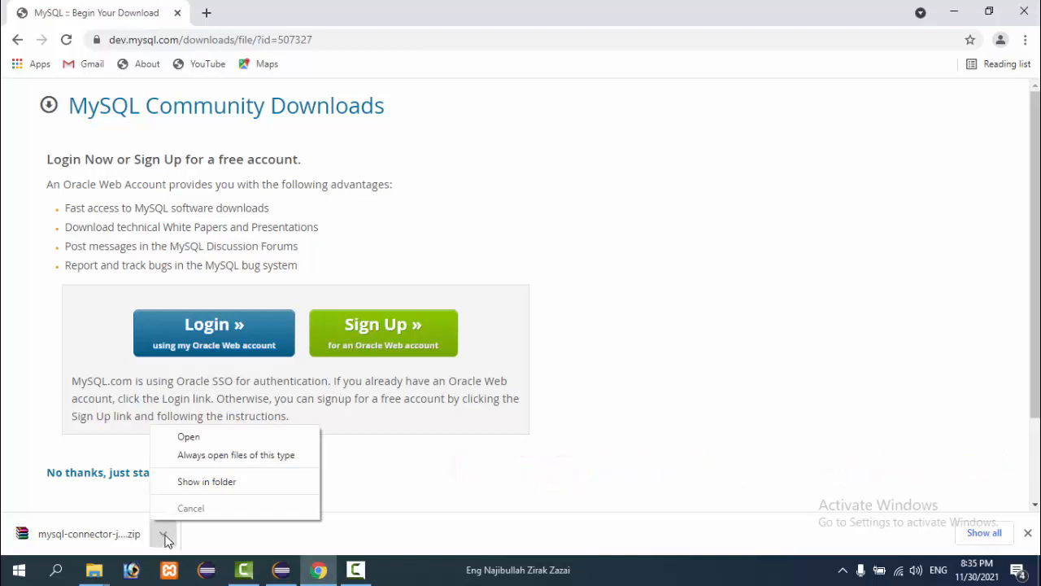
pyautogui.click(213, 481)
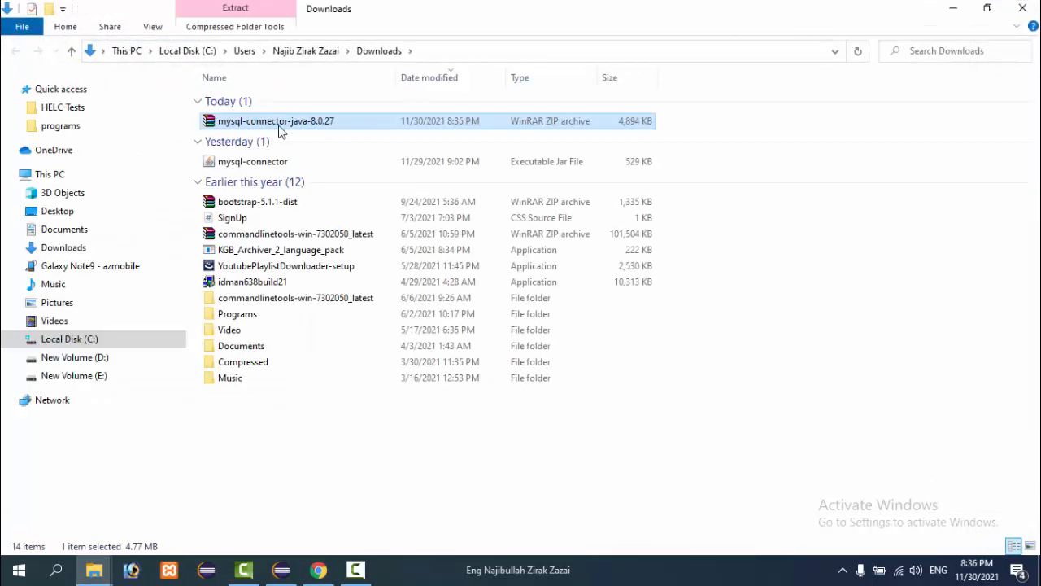
pyautogui.doubleClick(230, 124)
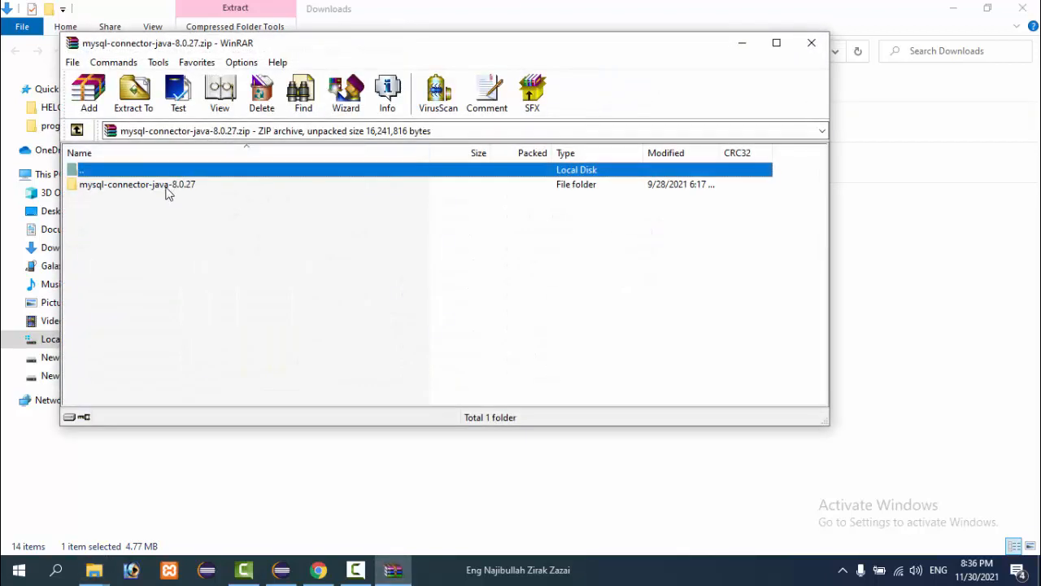
pyautogui.click(143, 113)
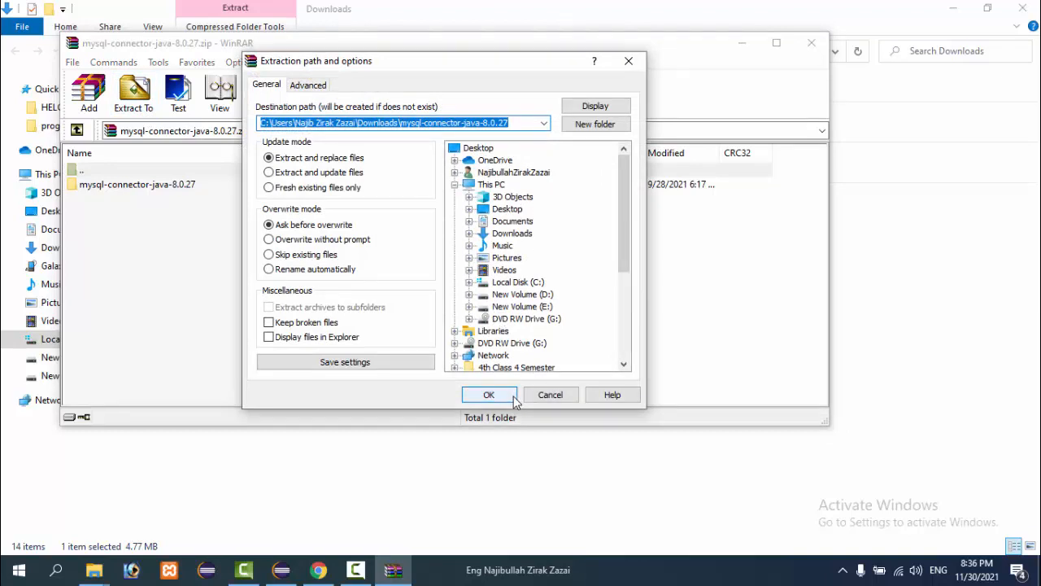
pyautogui.click(489, 394)
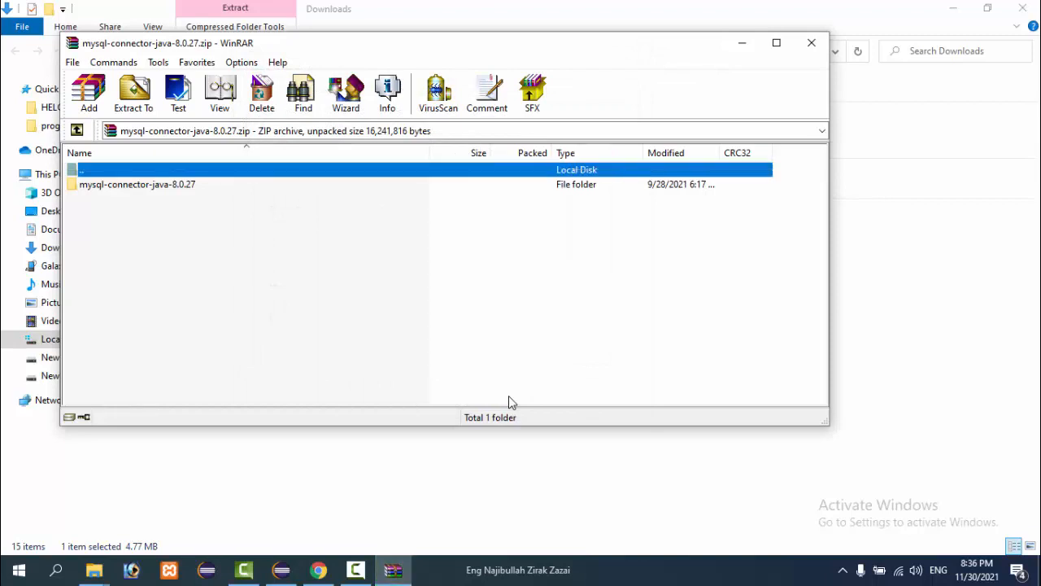
pyautogui.click(810, 49)
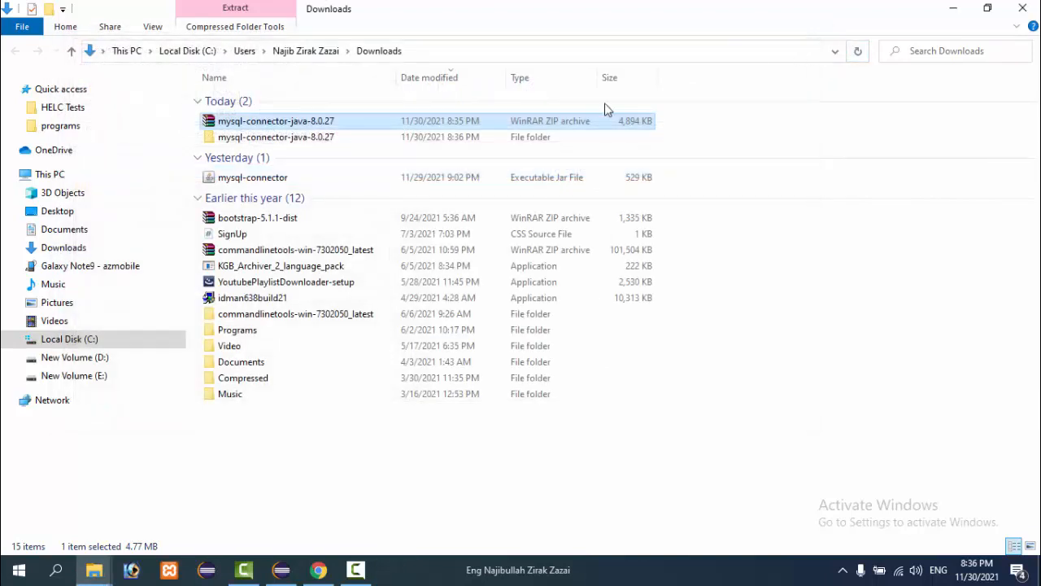
pyautogui.doubleClick(307, 136)
pyautogui.doubleClick(298, 101)
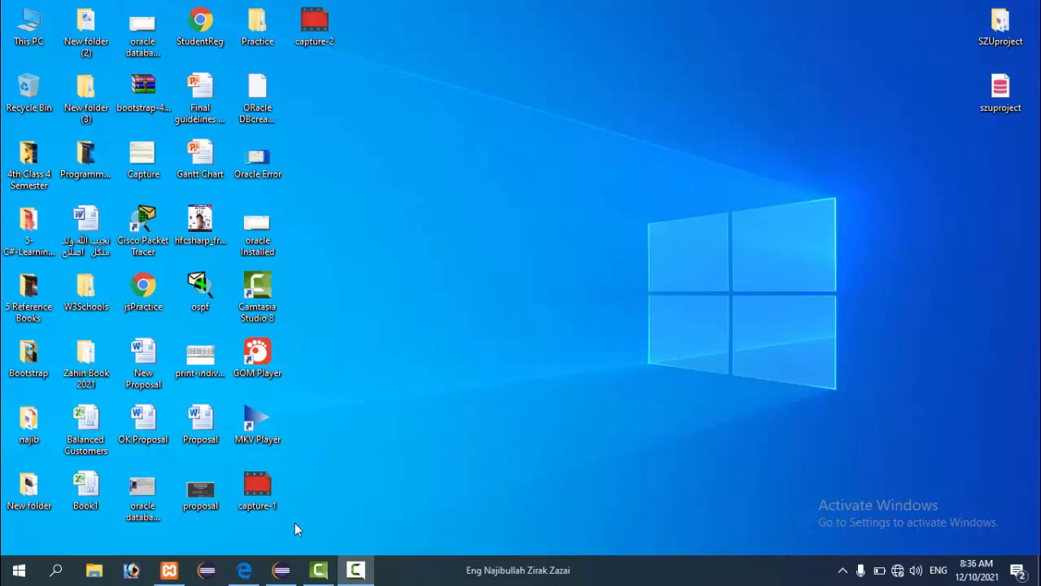
# Step: Switch to Eclipse, review the connection code in DicConnection.java, and run it to read the console output
pyautogui.click(282, 569)
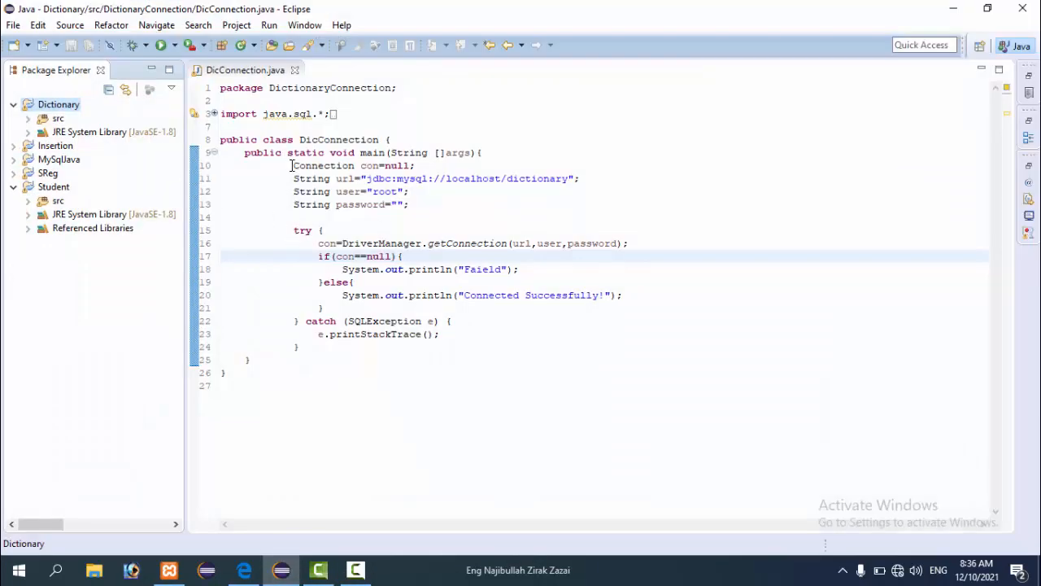
pyautogui.moveTo(293, 165); pyautogui.dragTo(331, 353)
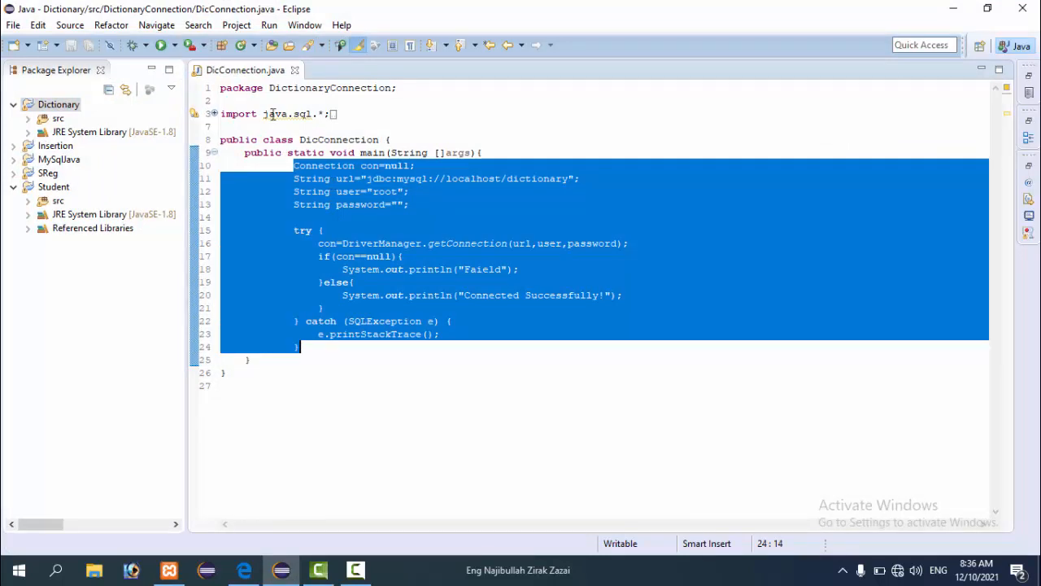
pyautogui.click(161, 45)
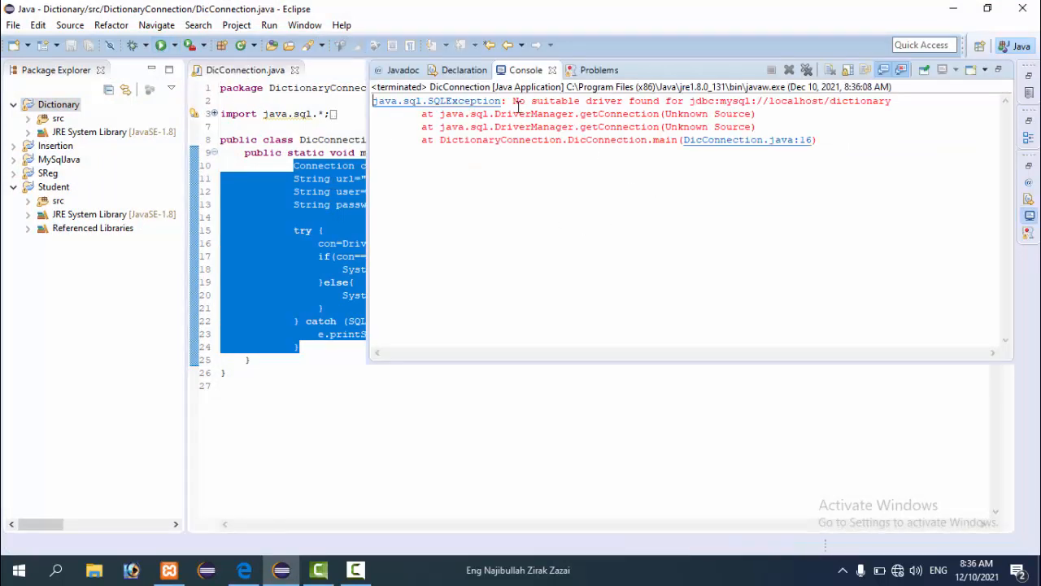
pyautogui.moveTo(512, 101); pyautogui.dragTo(892, 104)
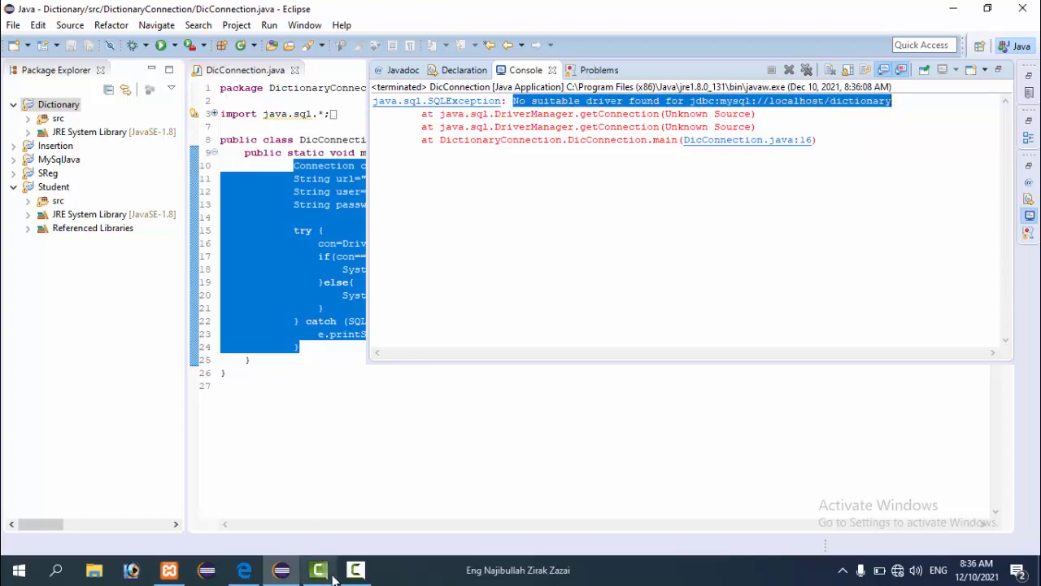
# Step: Look at the dictionary database in phpMyAdmin in the browser, and return to the DicConnection.java code in Eclipse
pyautogui.click(241, 577)
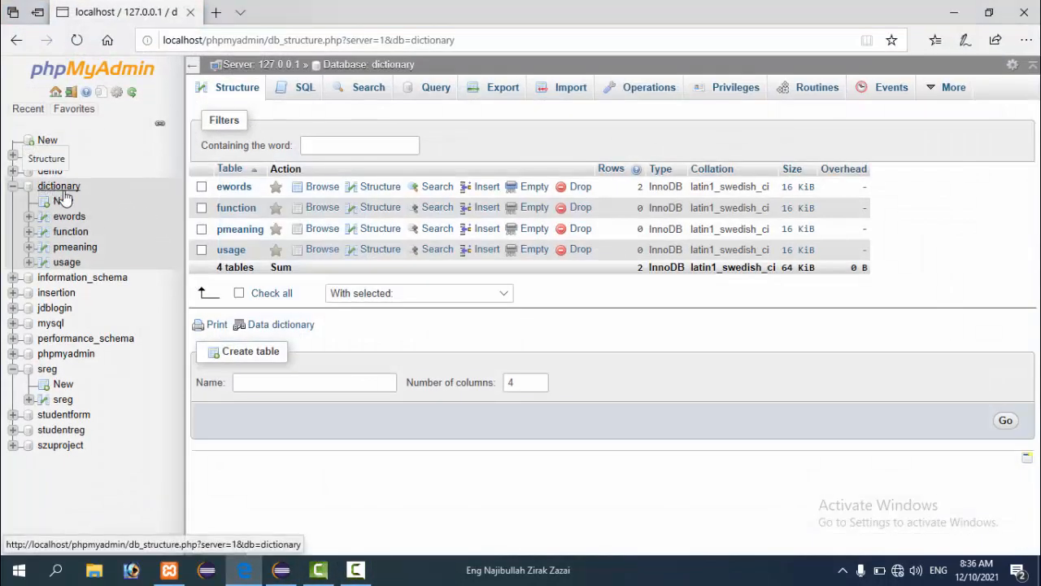
pyautogui.click(953, 12)
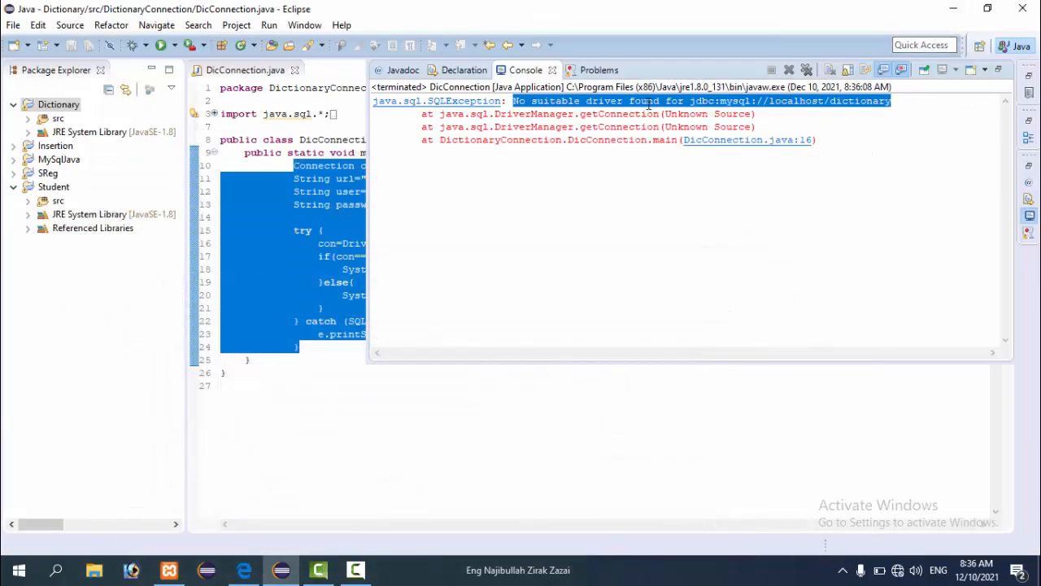
pyautogui.click(284, 173)
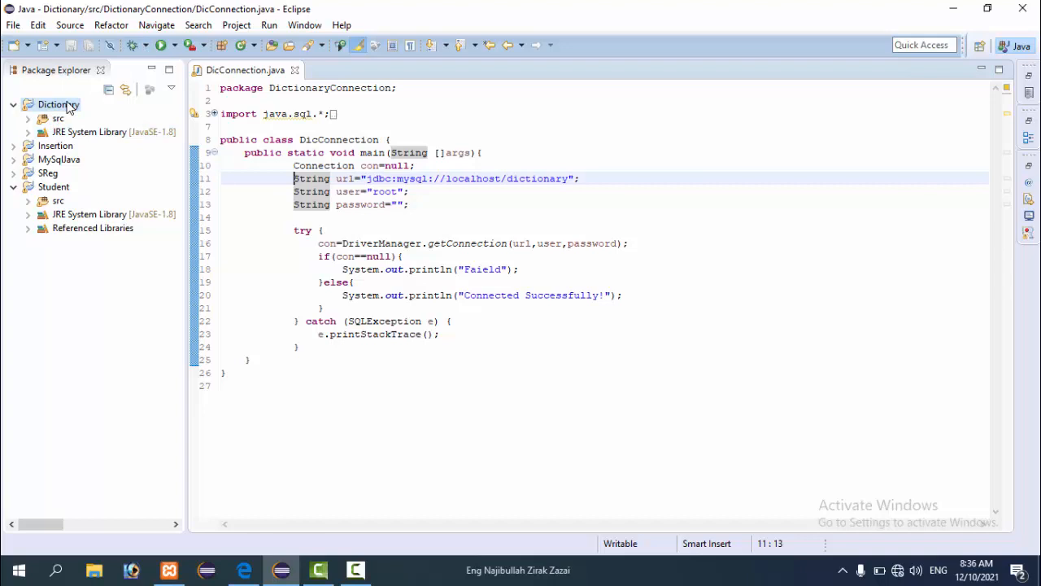
# Step: Add the external JAR mysql-connector-java-8.0.27 to the Dictionary project's Java Build Path and check it under Referenced Libraries
pyautogui.rightClick(66, 111)
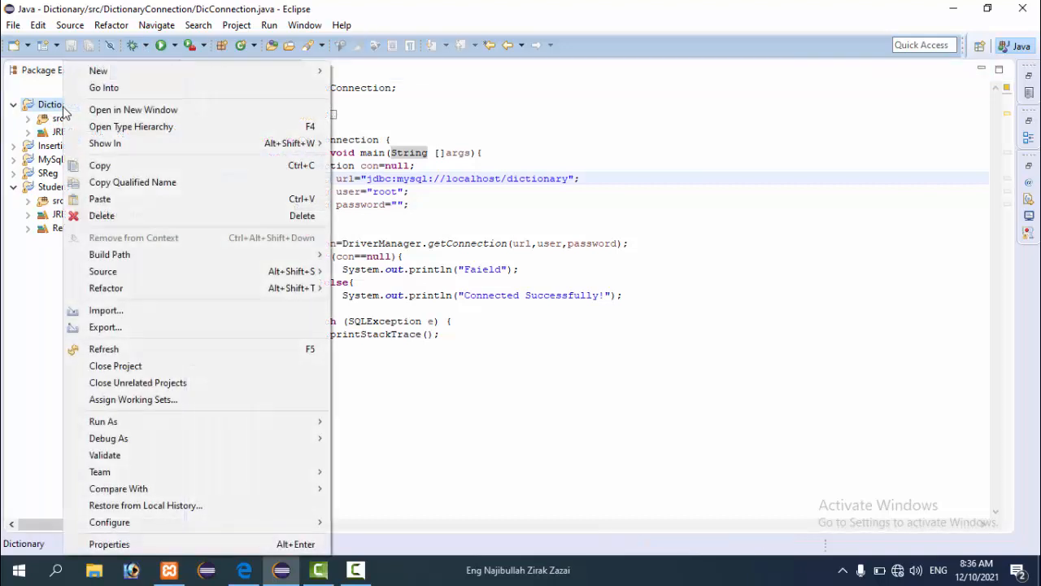
pyautogui.click(135, 545)
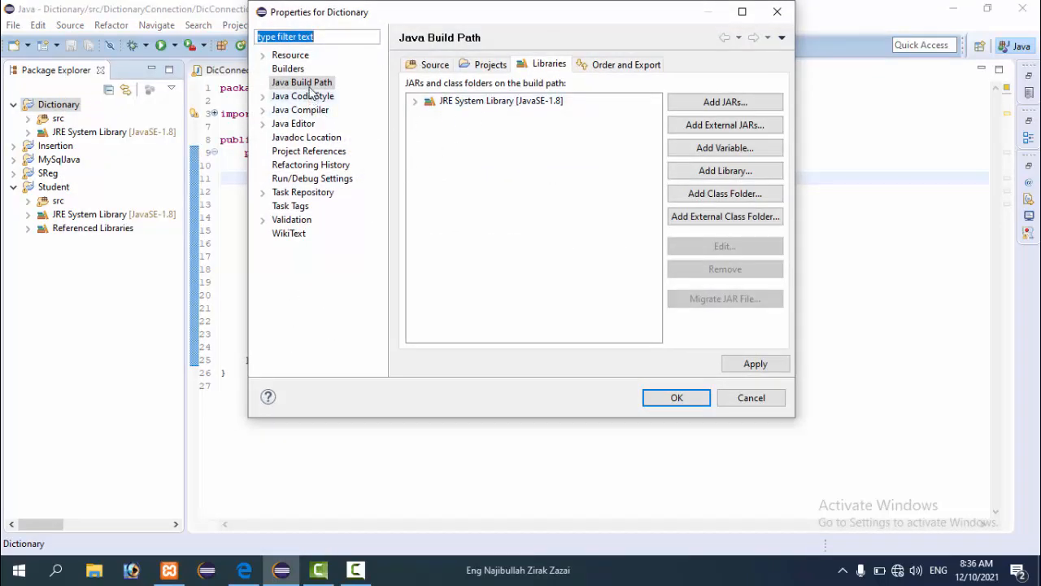
pyautogui.click(310, 87)
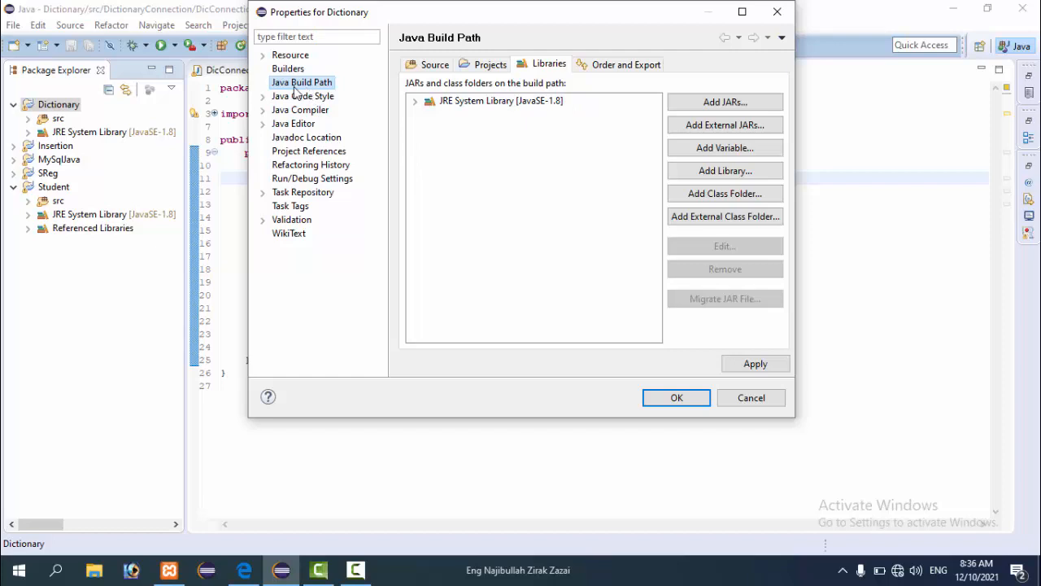
pyautogui.click(689, 129)
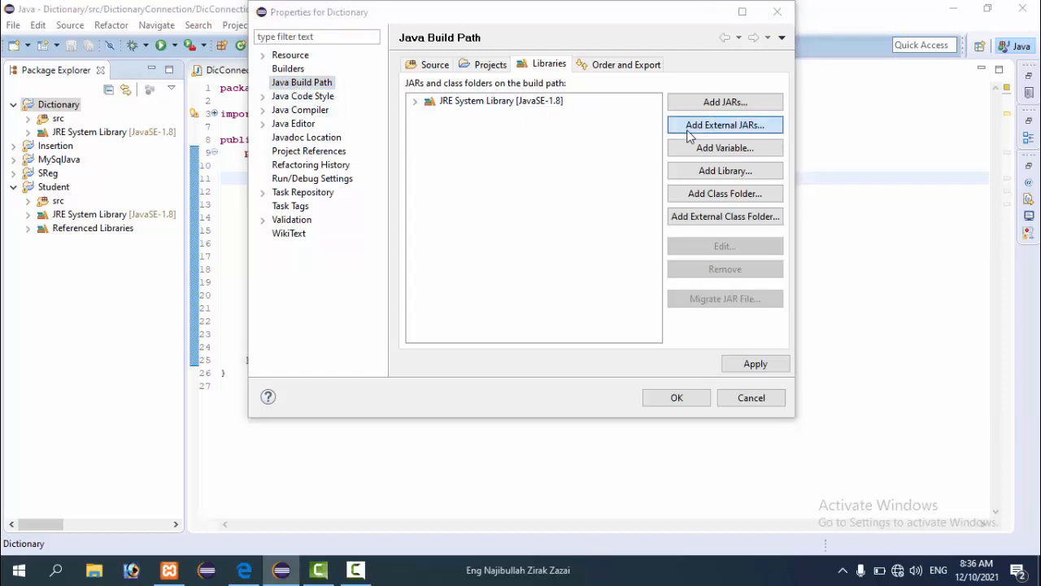
pyautogui.click(449, 152)
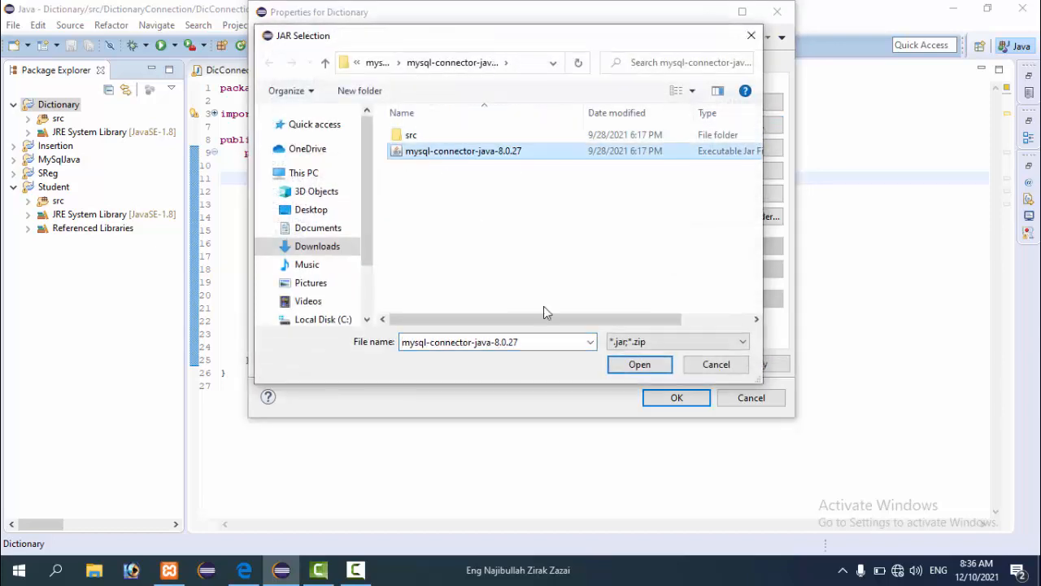
pyautogui.click(632, 365)
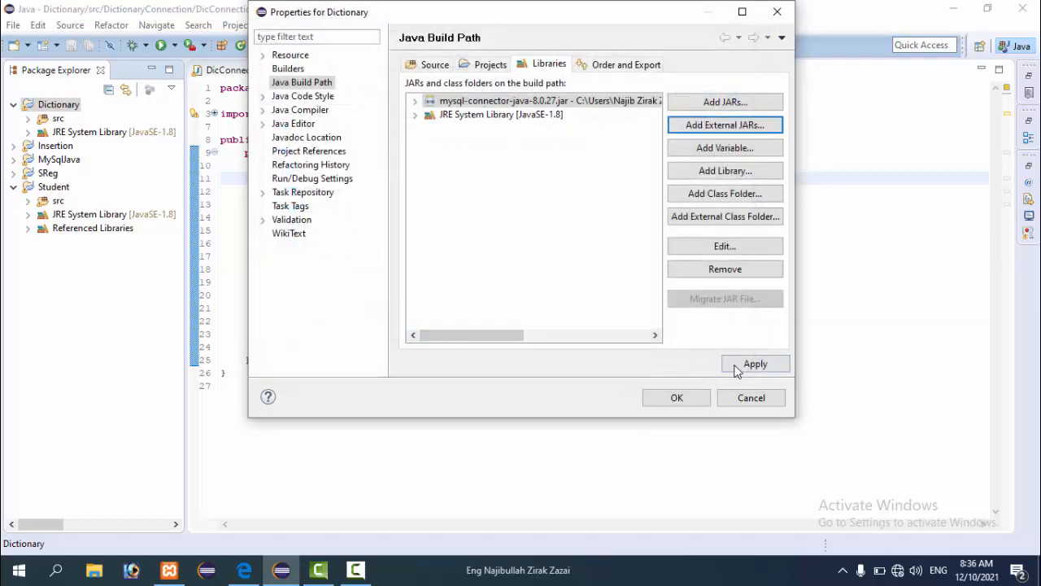
pyautogui.click(741, 365)
pyautogui.click(677, 399)
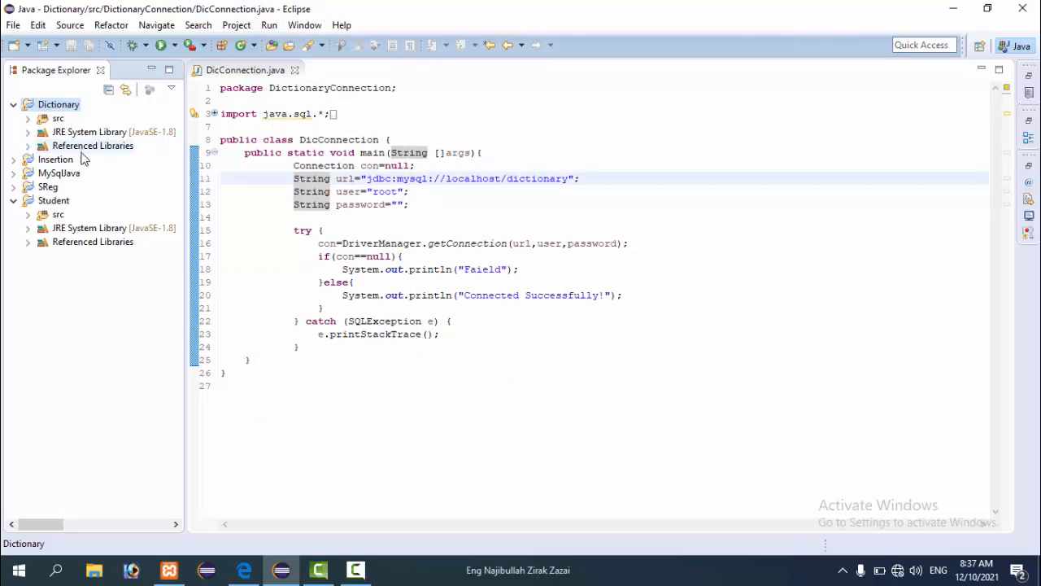
pyautogui.click(29, 146)
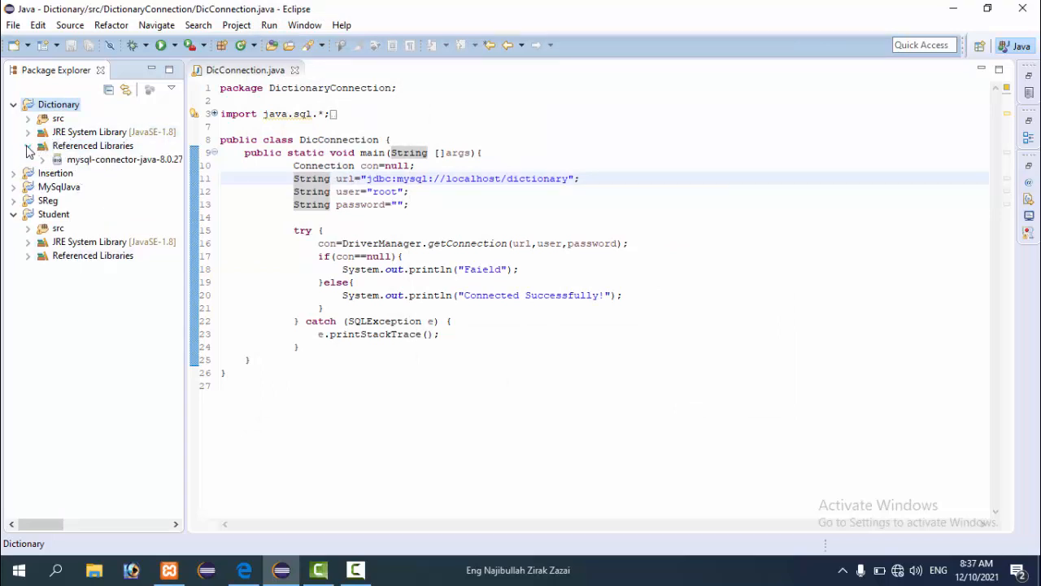
pyautogui.click(83, 163)
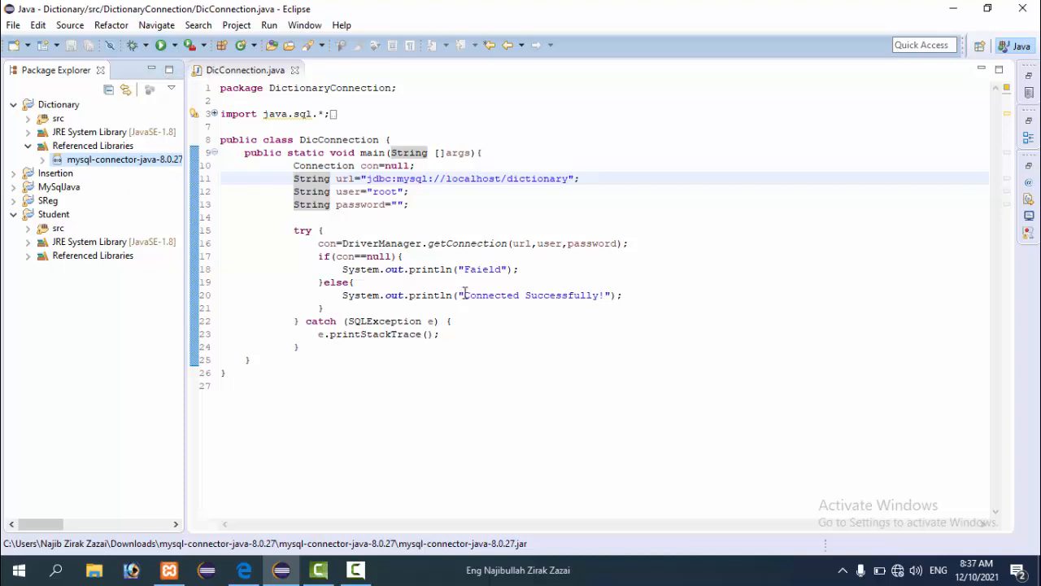
# Step: Run DicConnection.java again with the connector library in place and check the console for its connection message
pyautogui.moveTo(465, 295); pyautogui.dragTo(600, 298)
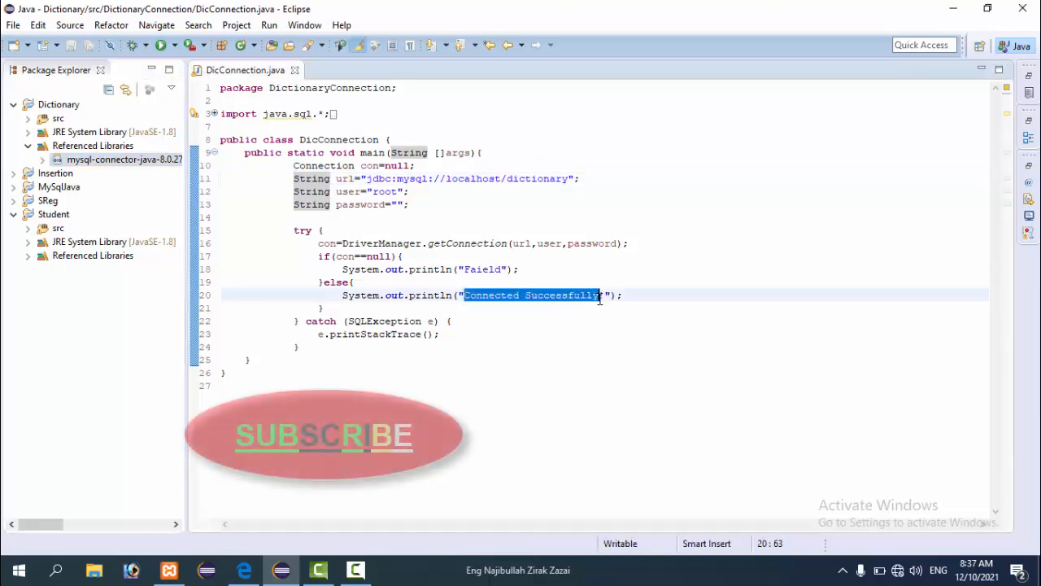
pyautogui.click(162, 46)
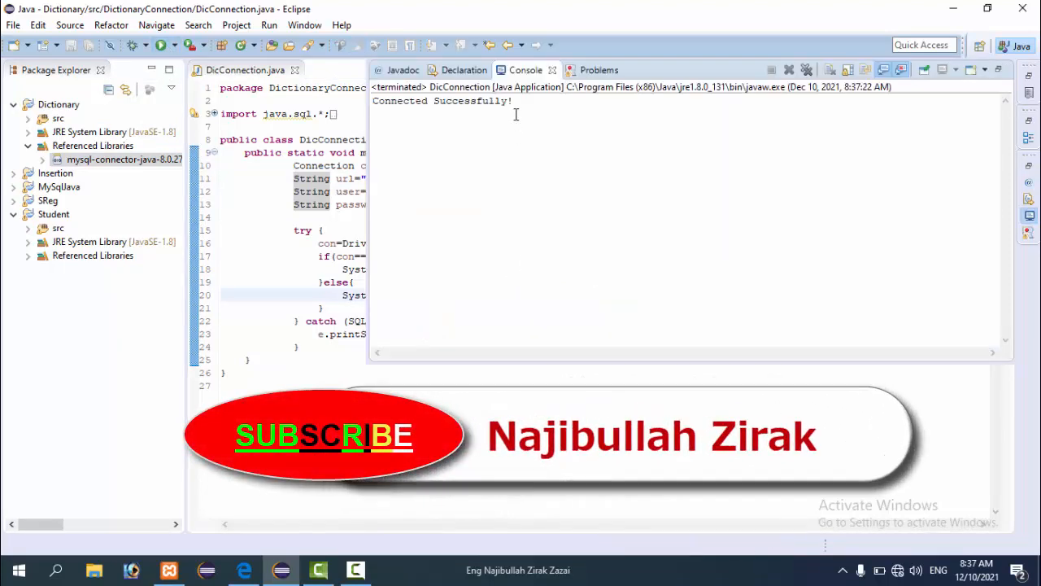
pyautogui.moveTo(465, 101); pyautogui.dragTo(528, 104)
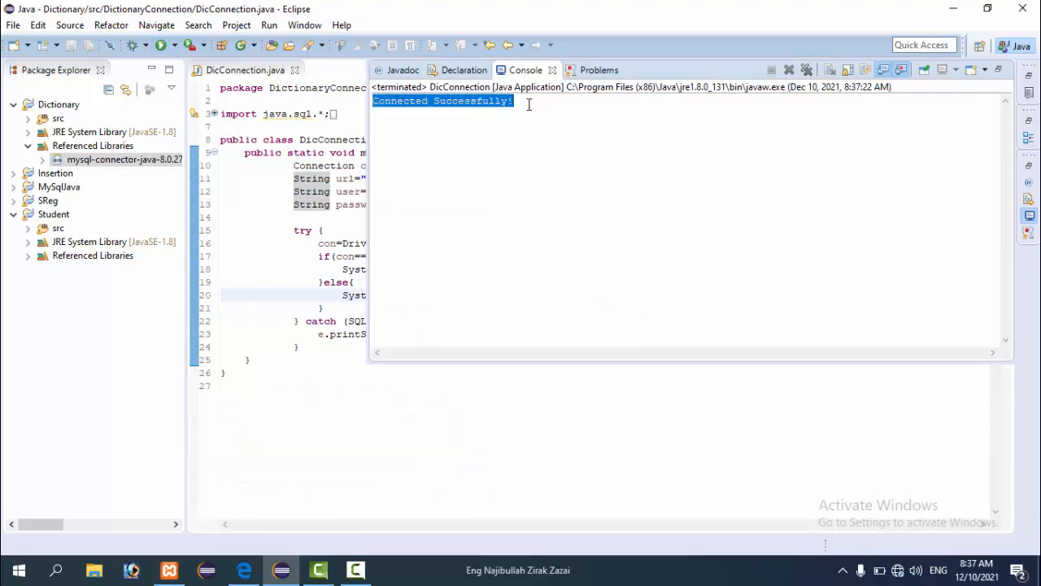